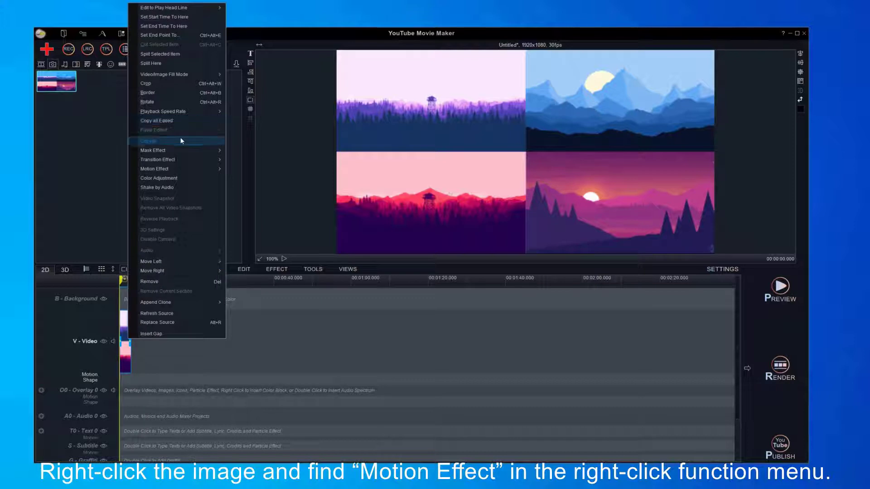
Open the image clip's customized motion settings and add a new motion effect named "pan zoom 1".
{"action": "mouse_move", "coordinate": [179, 170]}
{"action": "left_click", "coordinate": [259, 172]}
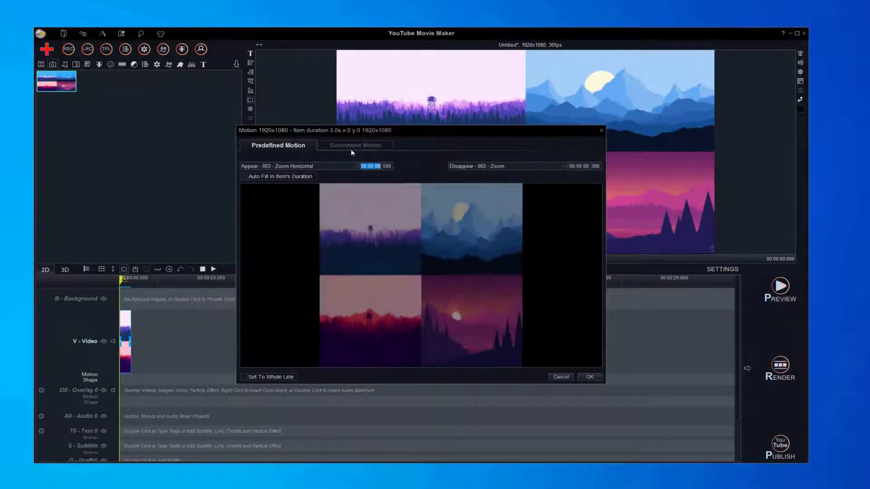
{"action": "left_click", "coordinate": [362, 145]}
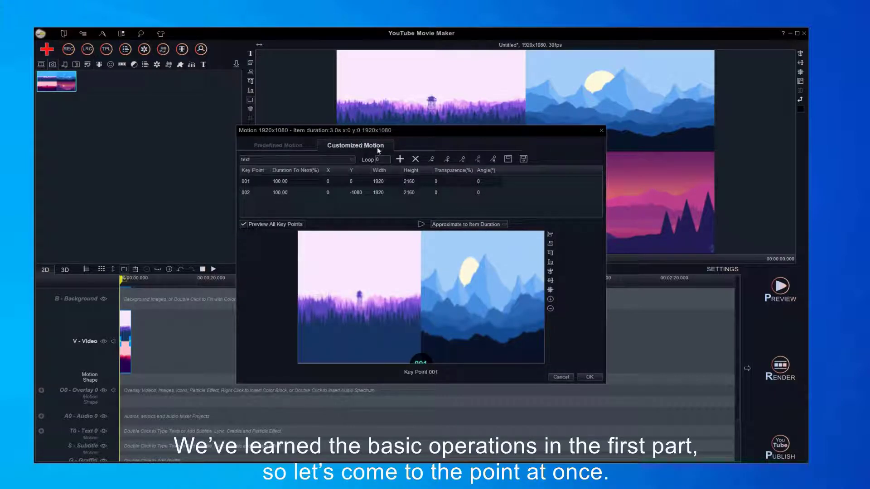
{"action": "left_click", "coordinate": [400, 159]}
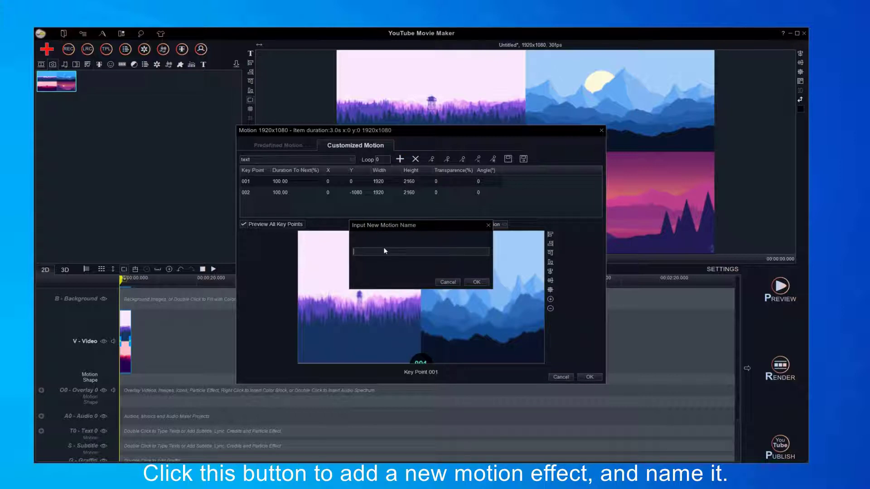
{"action": "type", "text": "pan zoom 1"}
{"action": "left_click", "coordinate": [476, 282]}
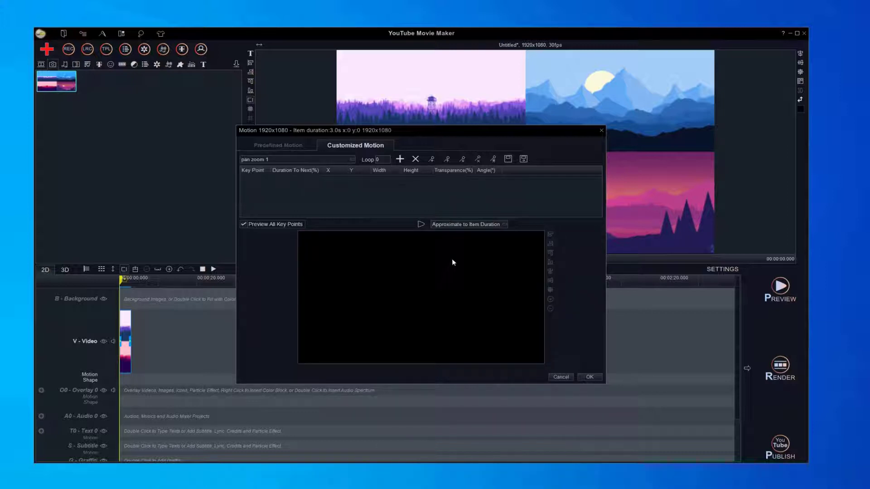
Append two key points to the "pan zoom 1" motion and set the height of both to 2160.
{"action": "left_click", "coordinate": [434, 161]}
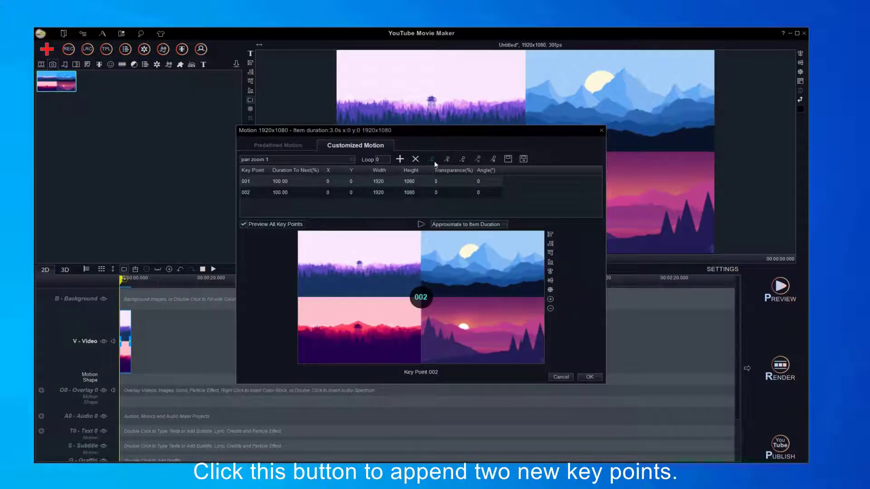
{"action": "left_click", "coordinate": [415, 181]}
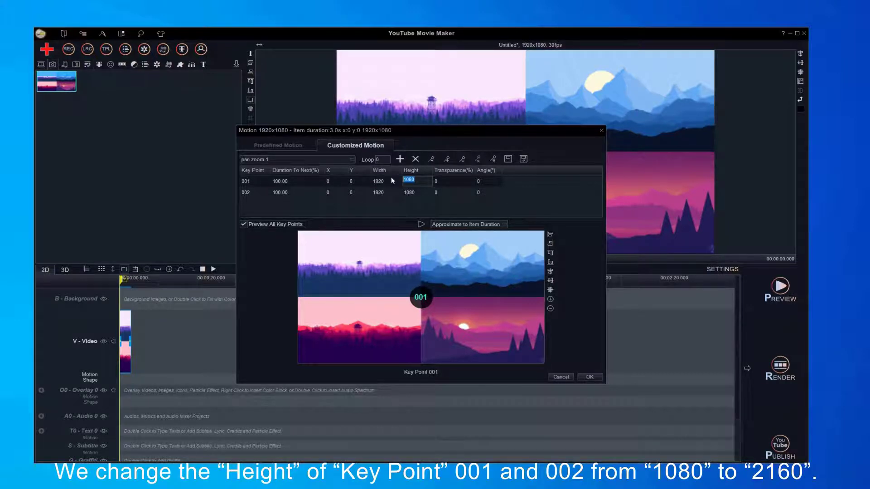
{"action": "type", "text": "2160"}
{"action": "left_click", "coordinate": [421, 192]}
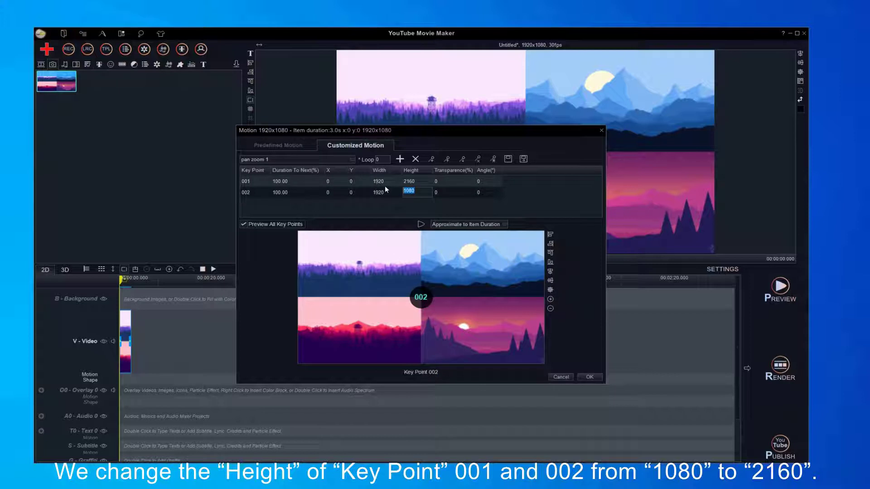
{"action": "type", "text": "2160"}
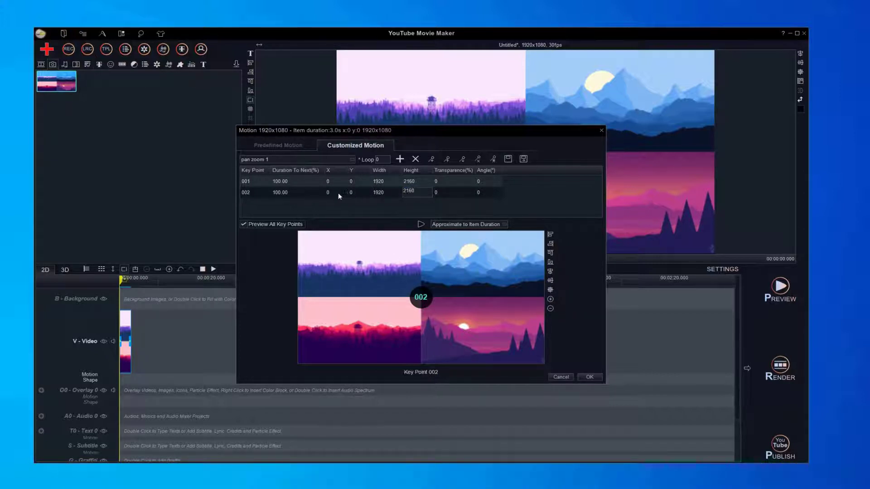
Set key point 002 of "pan zoom 1" to a Y value of -1080 and a Duration To Next of 0%.
{"action": "left_click", "coordinate": [351, 193]}
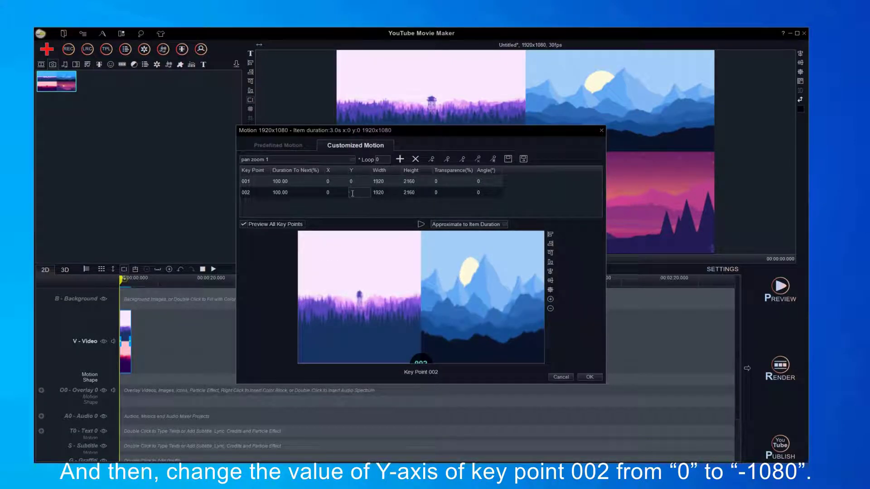
{"action": "type", "text": "-1080"}
{"action": "double_click", "coordinate": [293, 192]}
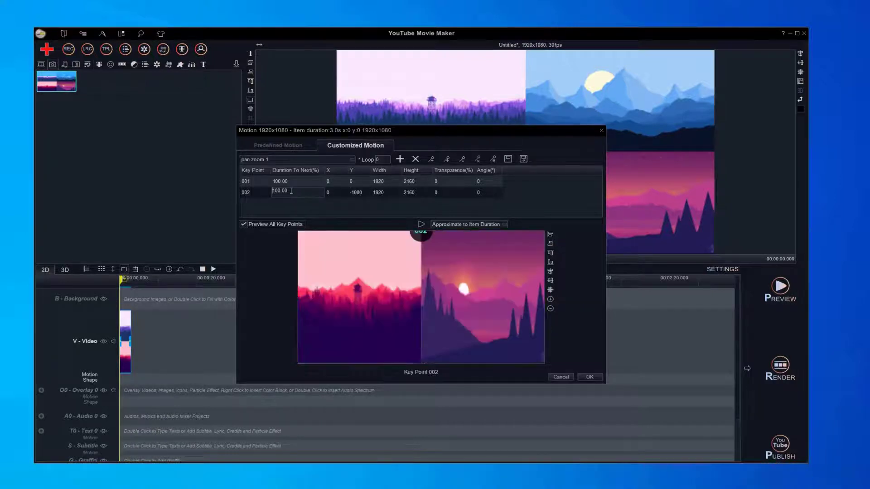
{"action": "type", "text": "0"}
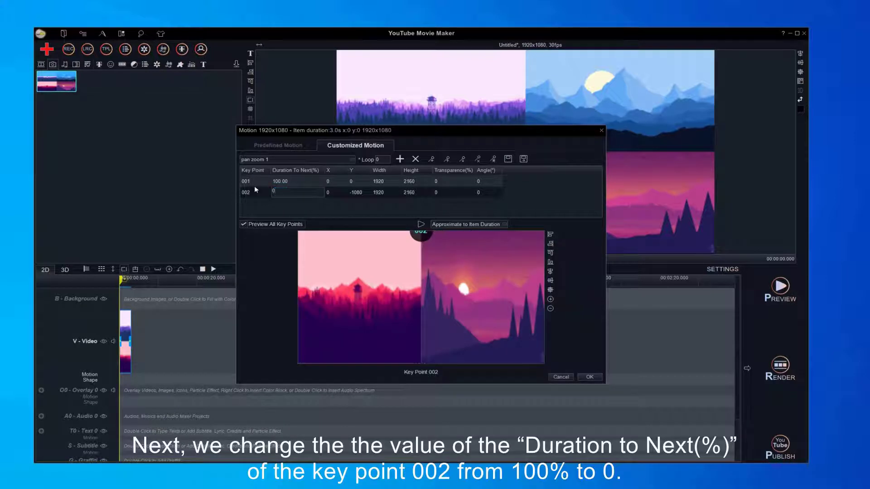
{"action": "key", "text": "Return"}
{"action": "double_click", "coordinate": [317, 180]}
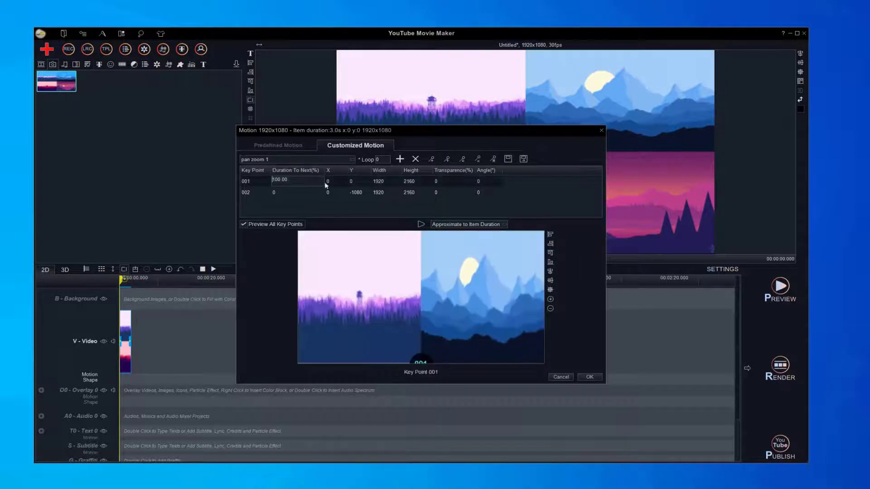
Play a preview of the "pan zoom 1" motion with the preview duration set to Approximate to 10 Seconds.
{"action": "left_click", "coordinate": [454, 227]}
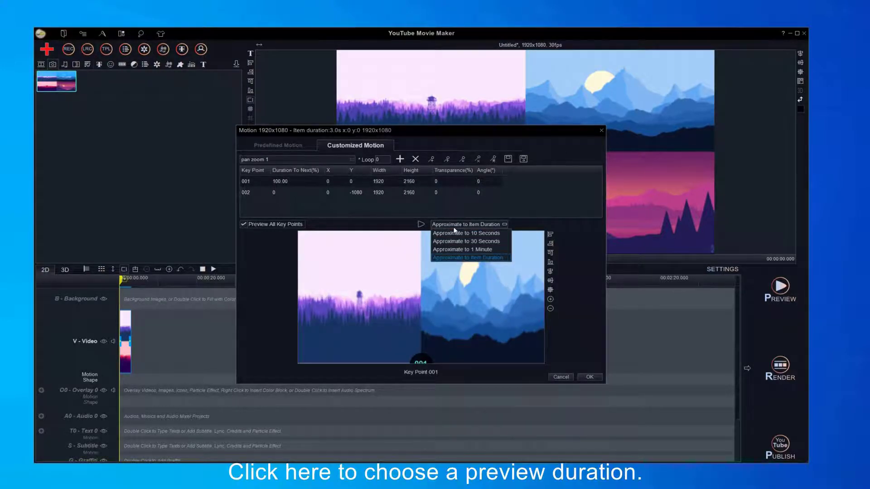
{"action": "left_click", "coordinate": [465, 233]}
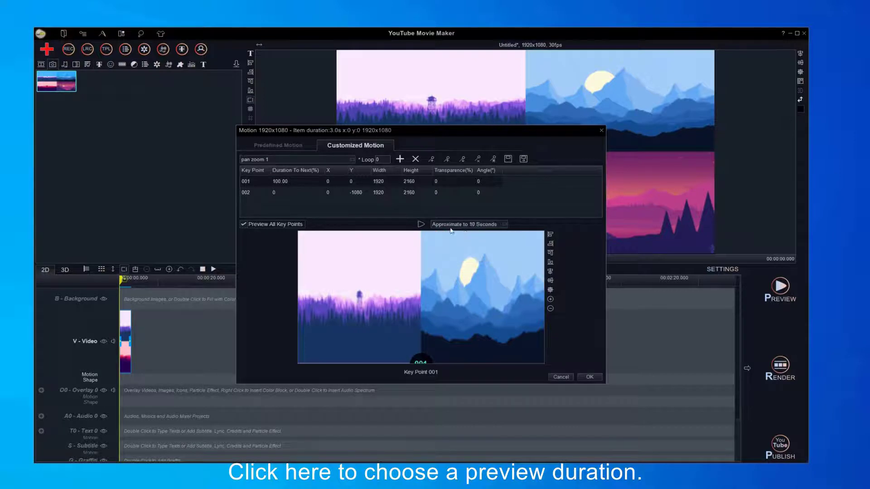
{"action": "left_click", "coordinate": [419, 223]}
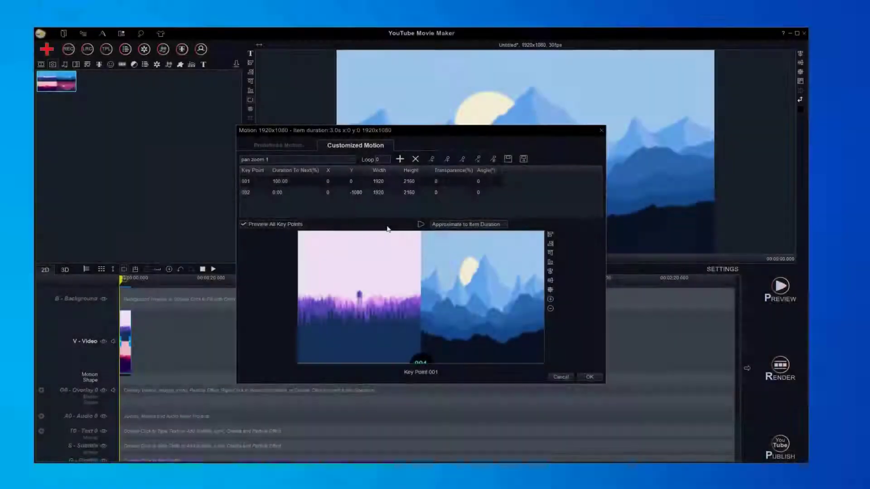
Add another motion effect named "pan zoom 2" and append two key points to it.
{"action": "left_click", "coordinate": [399, 158]}
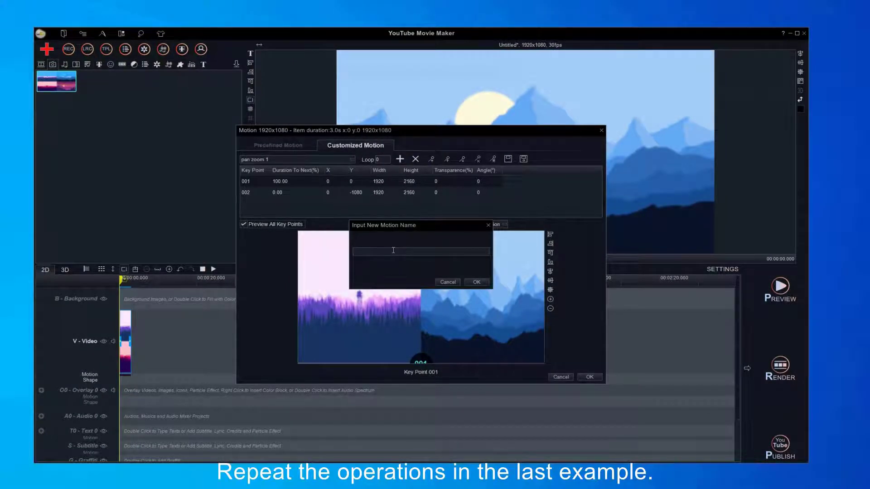
{"action": "type", "text": "pan zoom 2"}
{"action": "left_click", "coordinate": [476, 282]}
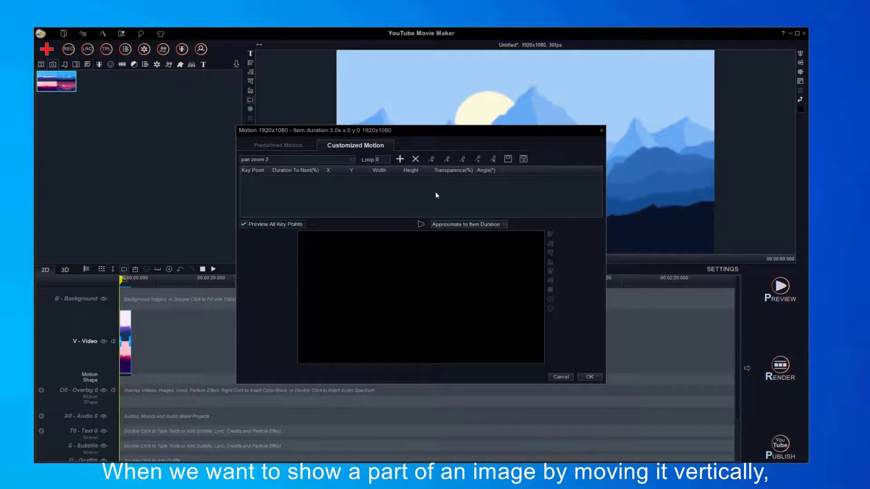
{"action": "left_click", "coordinate": [432, 160]}
{"action": "left_click", "coordinate": [432, 158]}
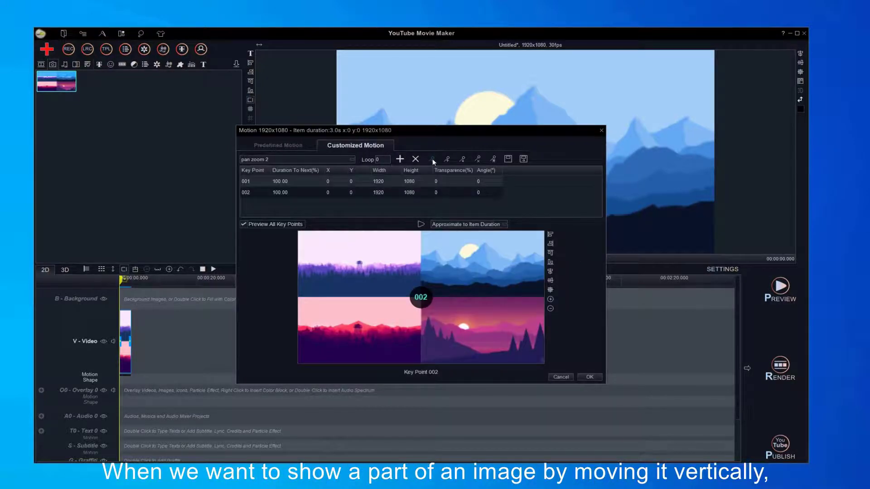
Set the height of key points 001 and 002 in "pan zoom 2" to 2160.
{"action": "double_click", "coordinate": [408, 181]}
{"action": "type", "text": "216"}
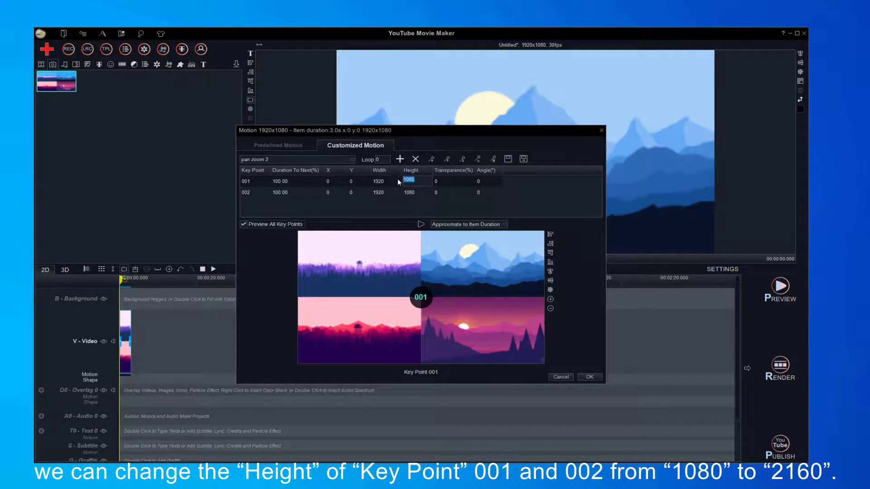
{"action": "type", "text": "0"}
{"action": "double_click", "coordinate": [423, 190]}
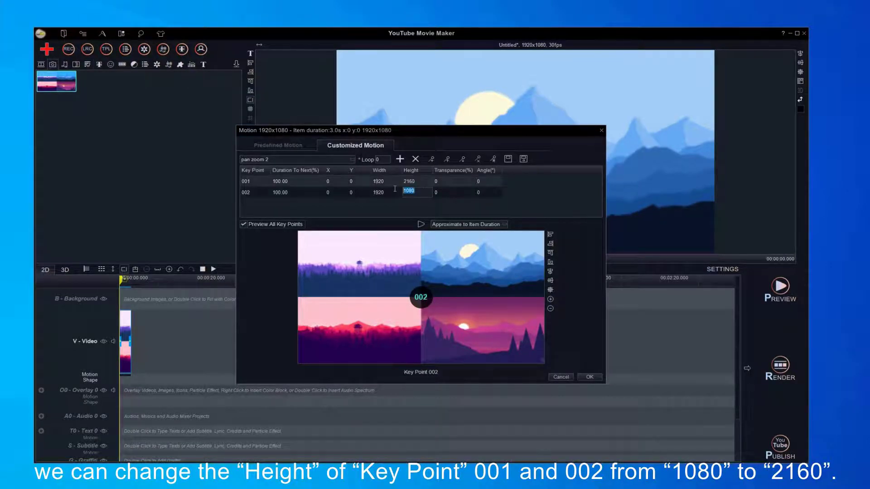
{"action": "type", "text": "2160"}
Set the width of key points 001 and 002 in "pan zoom 2" to 3840.
{"action": "double_click", "coordinate": [387, 181]}
{"action": "type", "text": "3"}
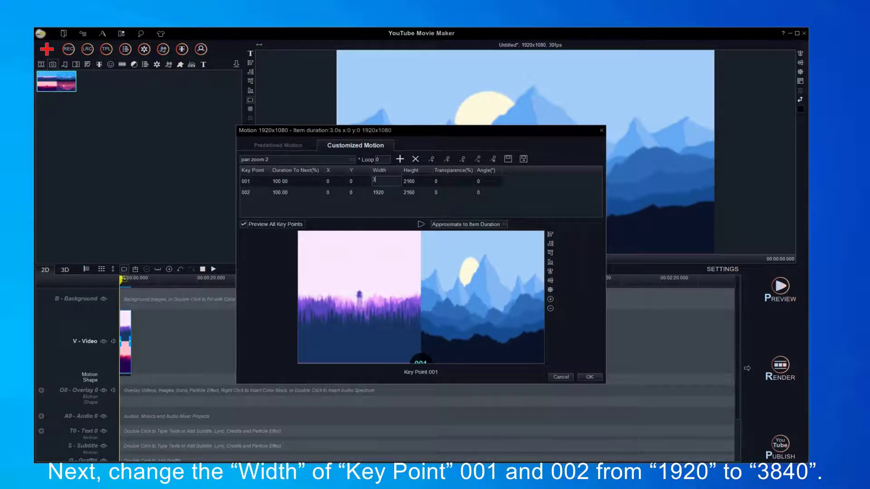
{"action": "type", "text": "840"}
{"action": "left_click", "coordinate": [378, 192]}
{"action": "left_click", "coordinate": [379, 193]}
{"action": "type", "text": "3"}
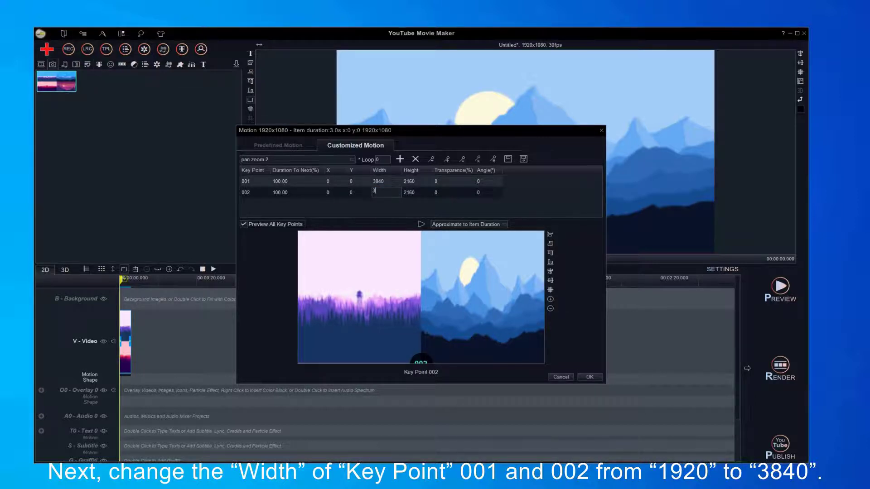
{"action": "type", "text": "840"}
Set key point 002 of "pan zoom 2" to Y -1080 with a Duration To Next of 0%, and preview the motion.
{"action": "double_click", "coordinate": [351, 192]}
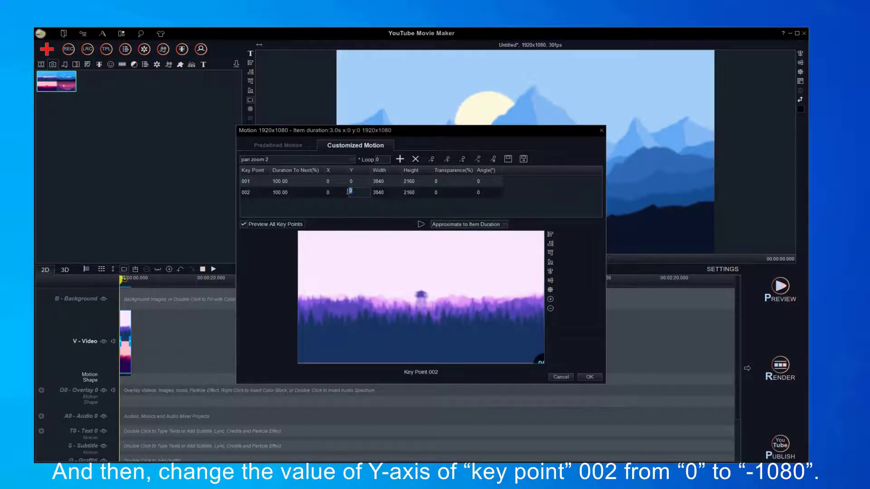
{"action": "type", "text": "-1080"}
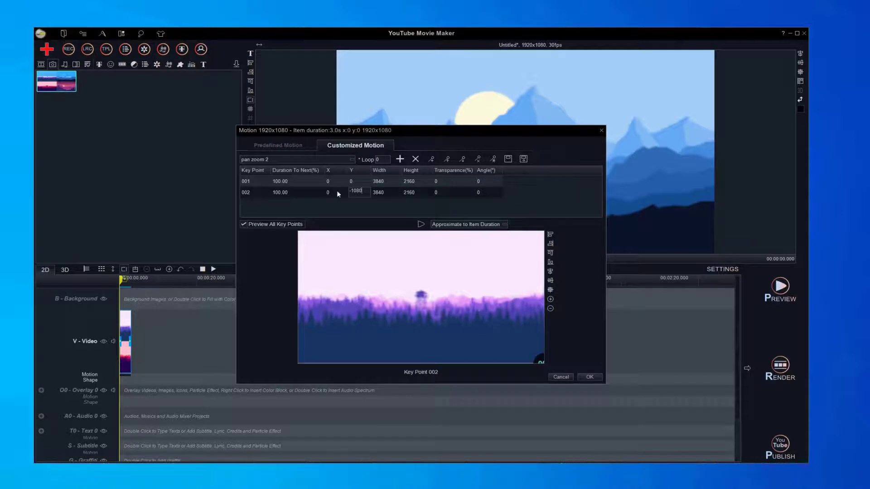
{"action": "left_click", "coordinate": [297, 194]}
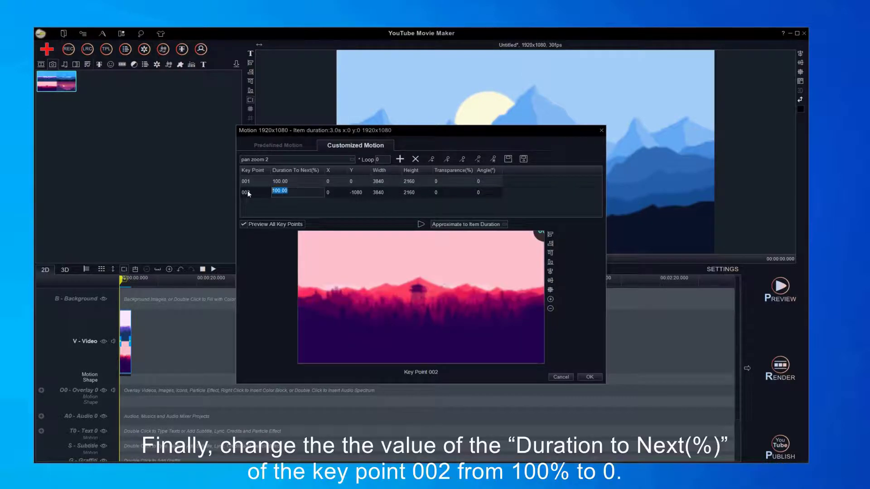
{"action": "type", "text": "0"}
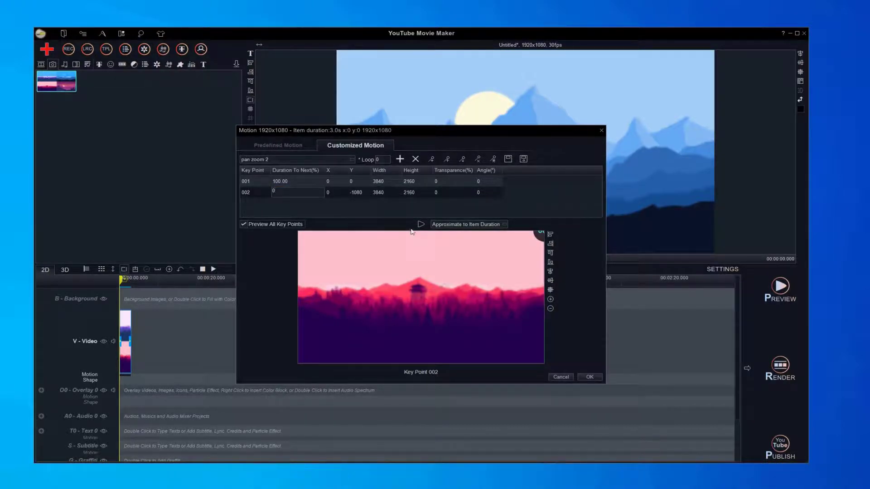
{"action": "left_click", "coordinate": [425, 227]}
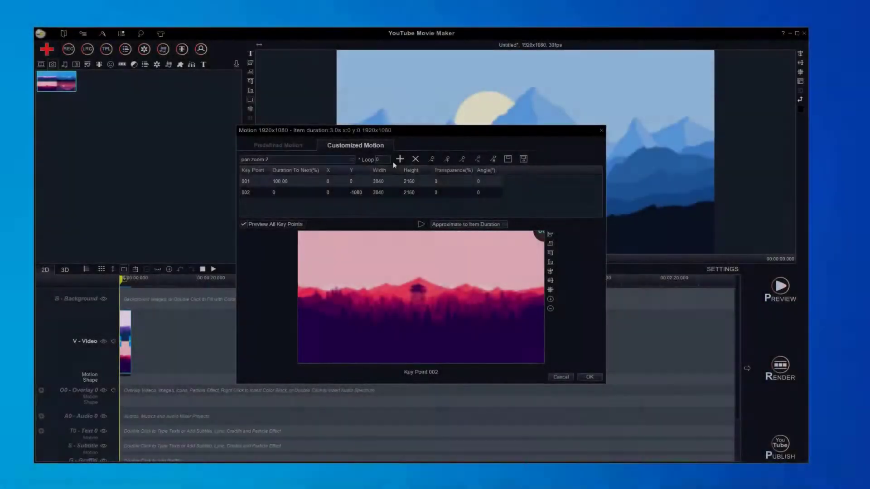
Add a third motion effect named "pan zoom 3" and append two key points to it.
{"action": "left_click", "coordinate": [399, 160]}
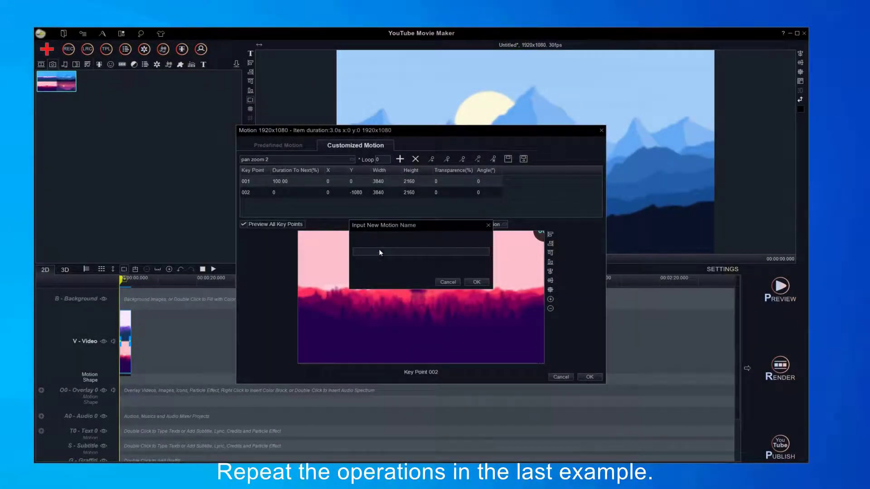
{"action": "left_click", "coordinate": [380, 251]}
{"action": "type", "text": "pan zoom 3"}
{"action": "left_click", "coordinate": [475, 282]}
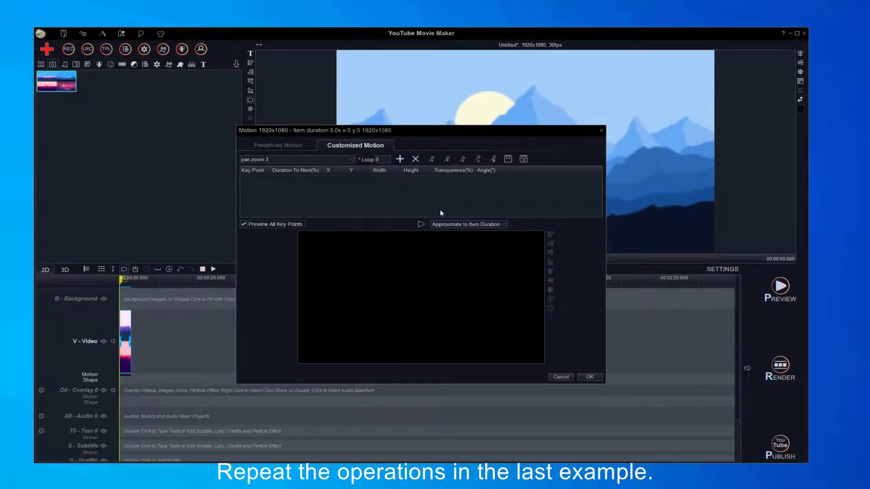
{"action": "left_click", "coordinate": [432, 159]}
{"action": "left_click", "coordinate": [432, 159]}
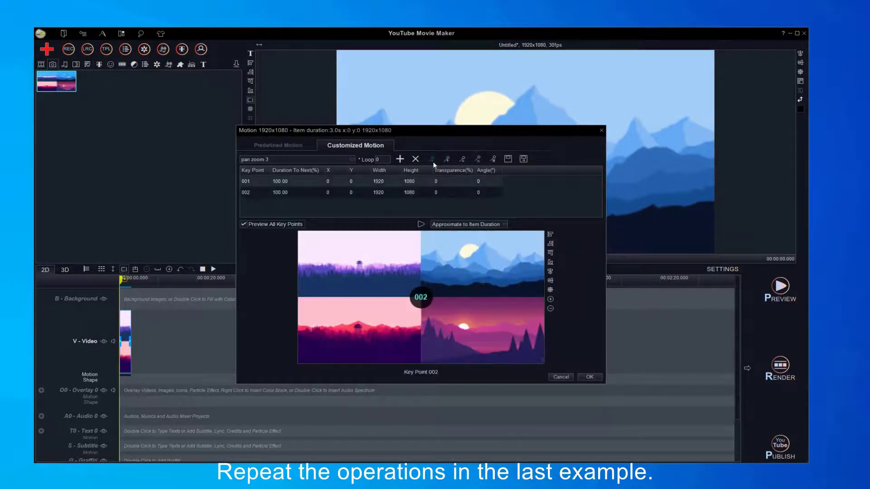
Set the height of key points 001 and 002 in "pan zoom 3" to 2160.
{"action": "double_click", "coordinate": [413, 181]}
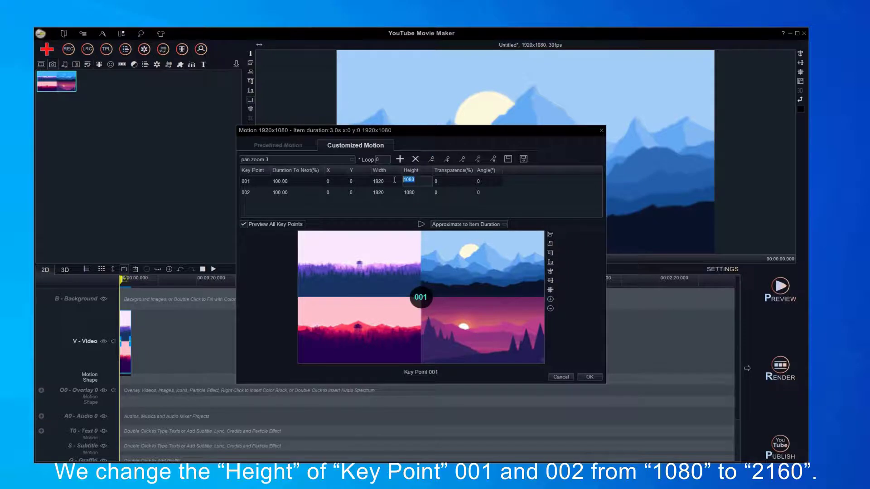
{"action": "type", "text": "2160"}
{"action": "double_click", "coordinate": [412, 192]}
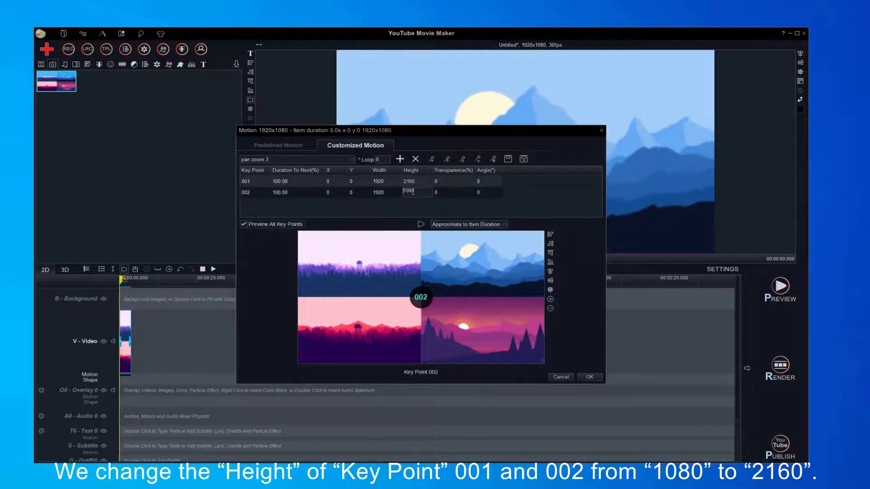
{"action": "left_click_drag", "start_coordinate": [419, 191], "coordinate": [401, 191]}
{"action": "type", "text": "2160"}
Set the width of key points 001 and 002 in "pan zoom 3" to 3840.
{"action": "double_click", "coordinate": [386, 181]}
{"action": "left_click_drag", "start_coordinate": [386, 180], "coordinate": [365, 183]}
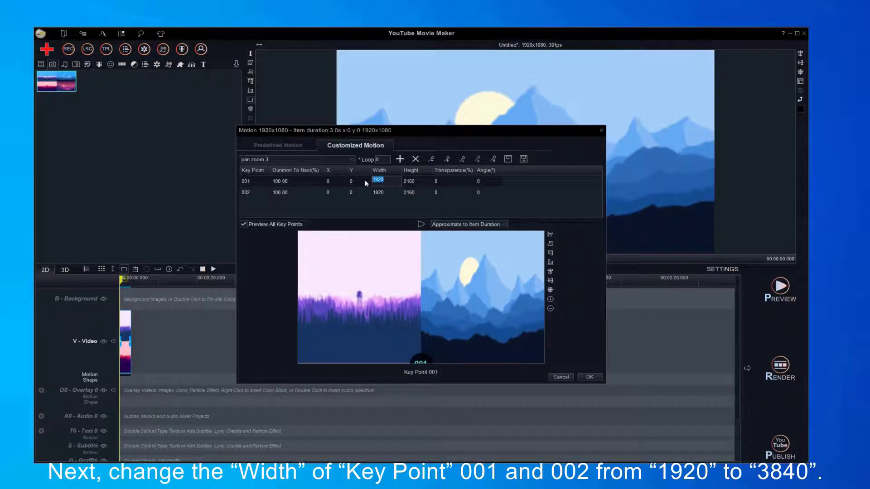
{"action": "type", "text": "3840"}
{"action": "double_click", "coordinate": [394, 192]}
{"action": "left_click_drag", "start_coordinate": [383, 193], "coordinate": [353, 193]}
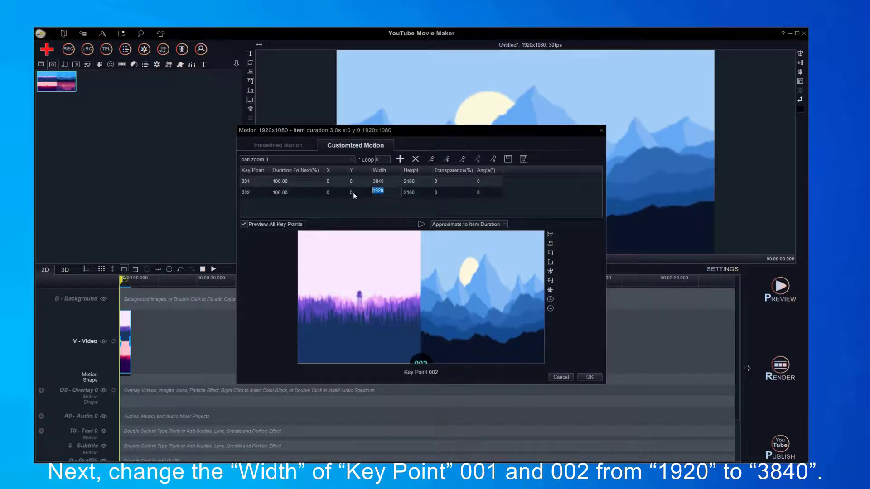
{"action": "type", "text": "3840"}
Set the position of key point 002 in "pan zoom 3" to Y -1080 and X -1920.
{"action": "left_click", "coordinate": [344, 192]}
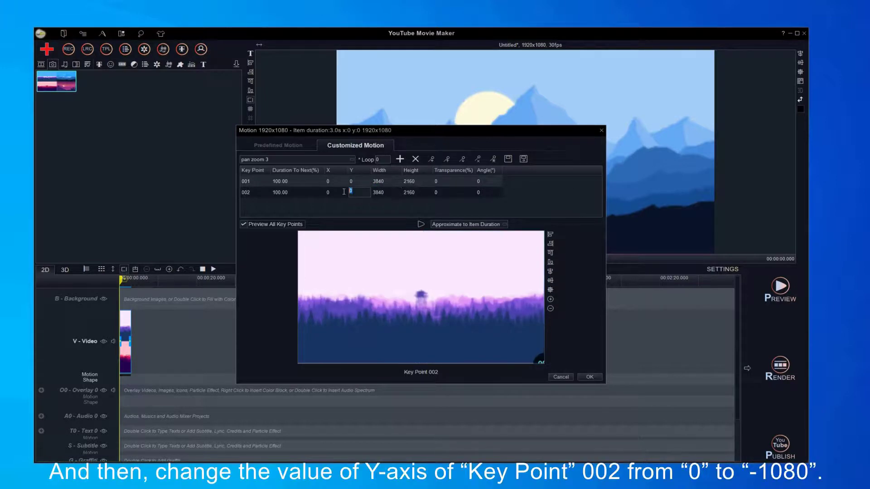
{"action": "type", "text": "-1080"}
{"action": "left_click", "coordinate": [337, 192]}
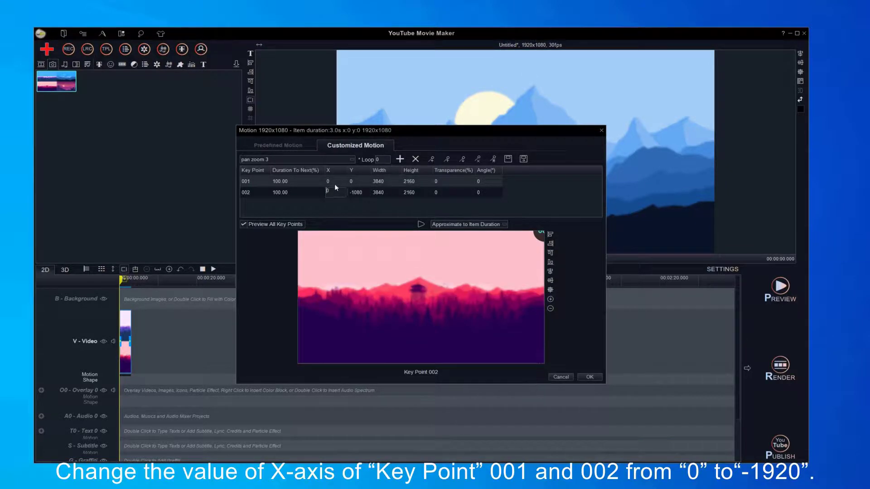
{"action": "left_click_drag", "start_coordinate": [335, 192], "coordinate": [318, 194]}
{"action": "type", "text": "-1920"}
Set the X position of key point 001 in "pan zoom 3" to -1920.
{"action": "left_click", "coordinate": [333, 181]}
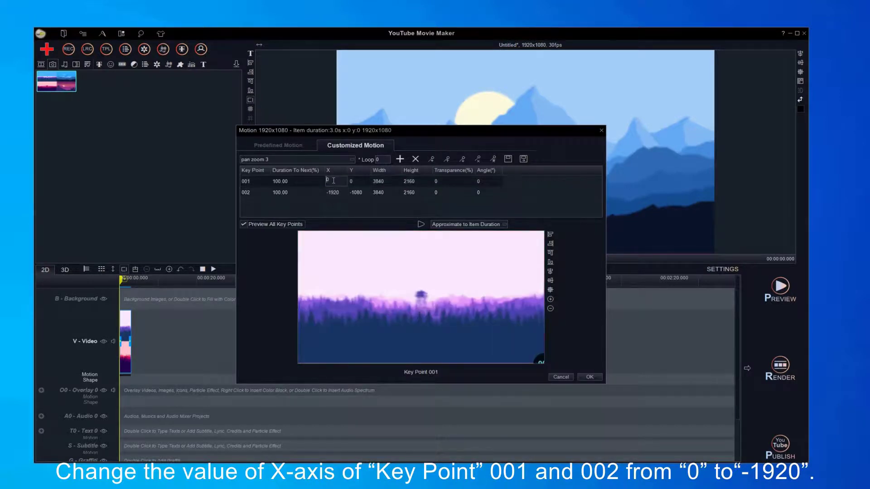
{"action": "left_click", "coordinate": [334, 181]}
{"action": "type", "text": "-1920"}
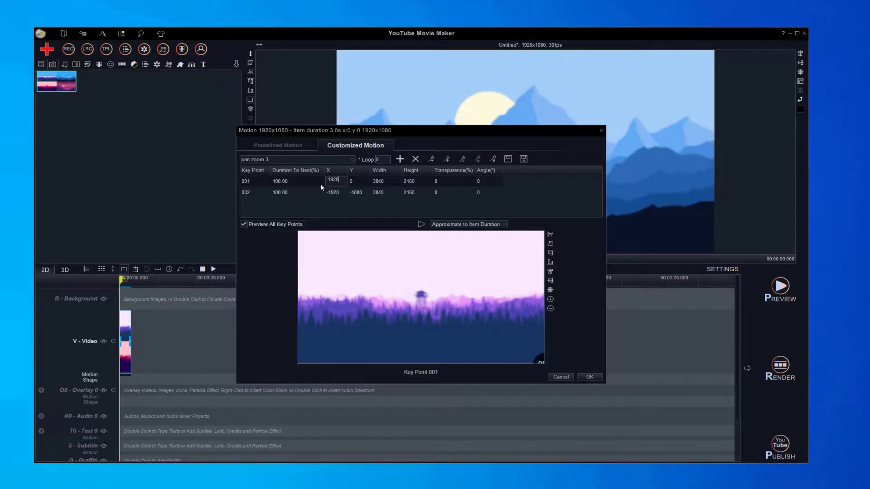
Set the Duration To Next of key point 002 in "pan zoom 3" to 0%, and accept the motion settings after previewing them.
{"action": "left_click", "coordinate": [298, 193]}
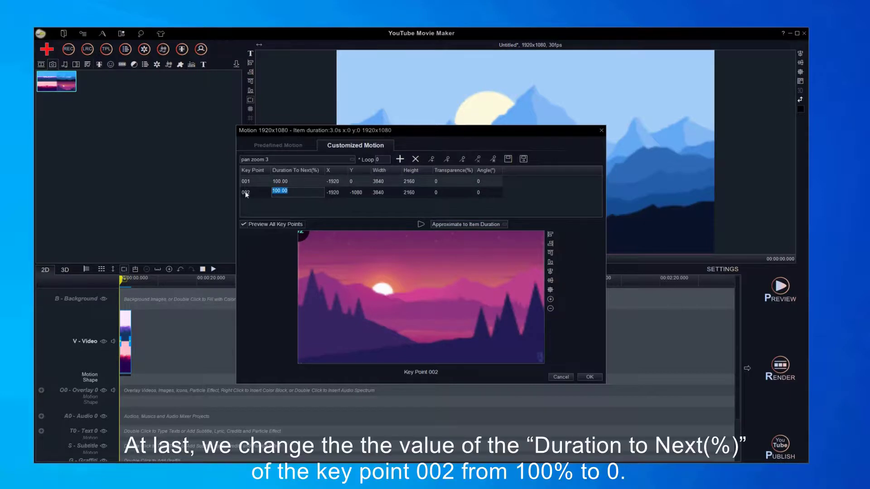
{"action": "type", "text": "0"}
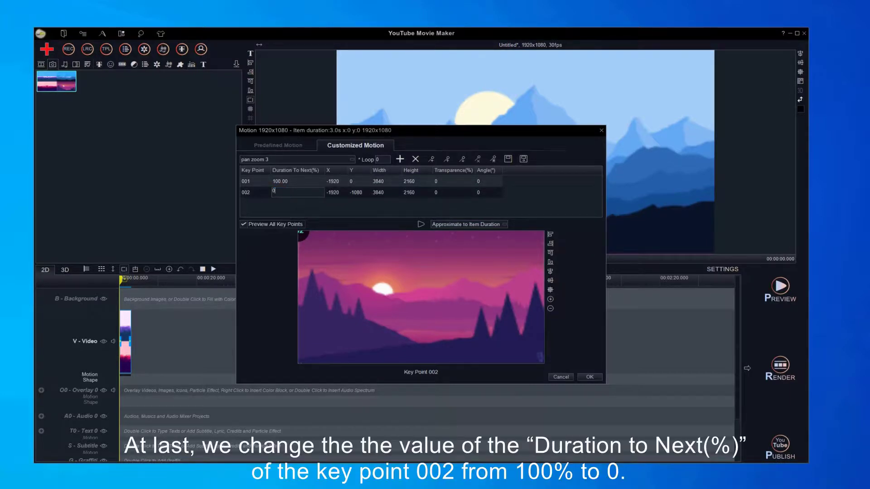
{"action": "key", "text": "Return"}
{"action": "left_click", "coordinate": [425, 225]}
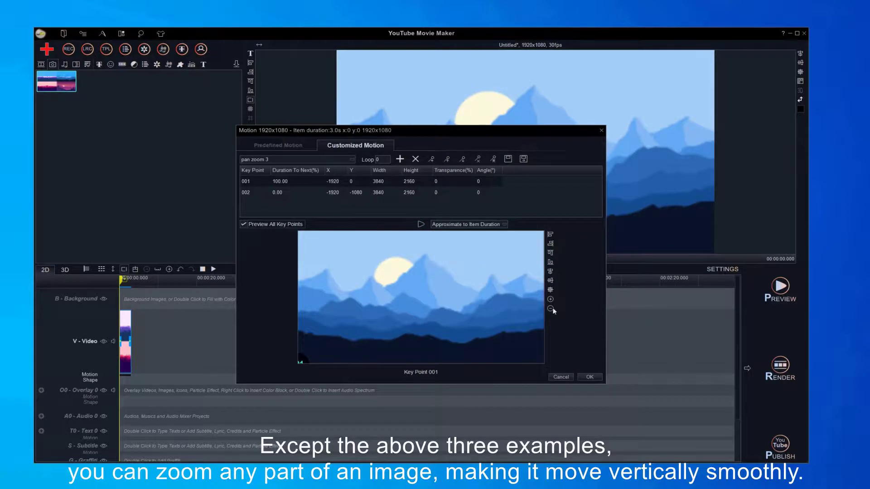
{"action": "left_click", "coordinate": [592, 376]}
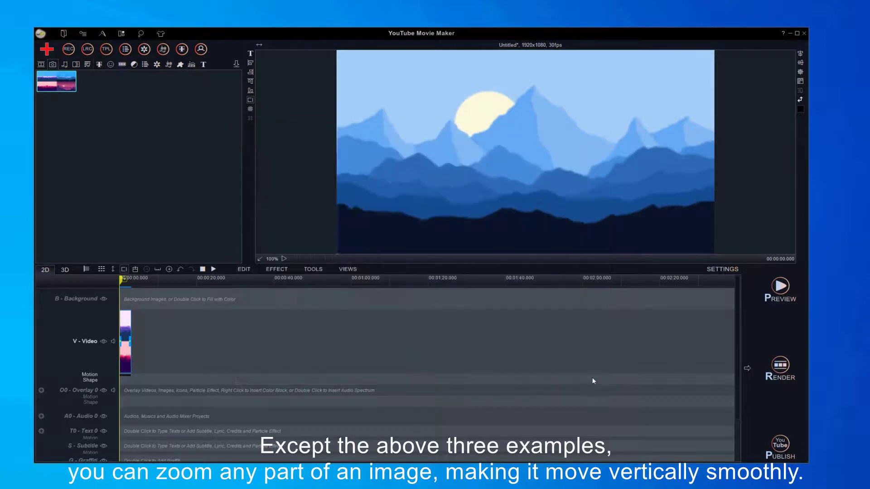